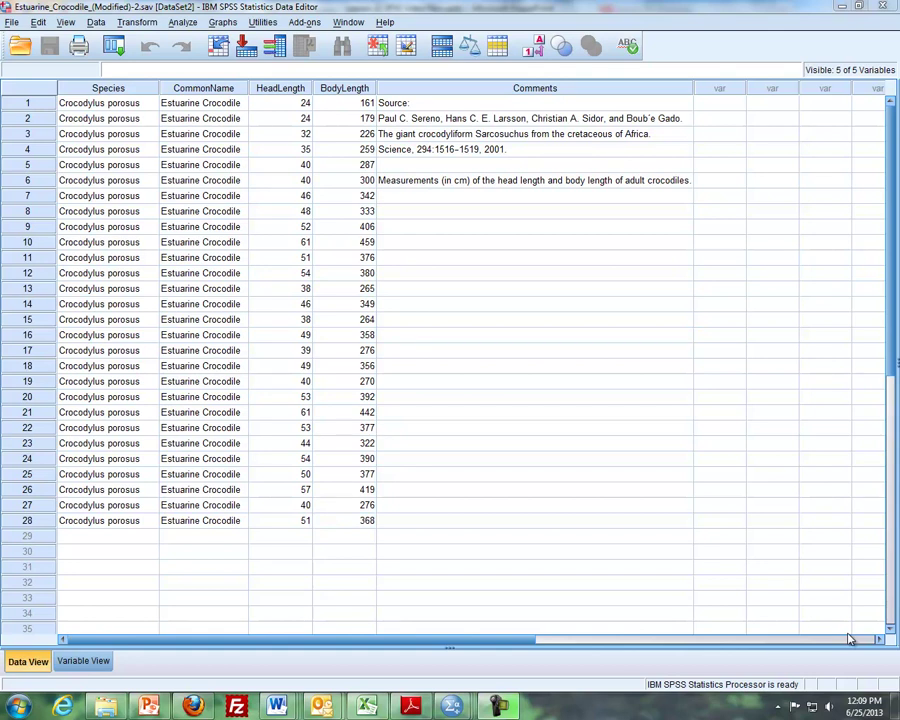
Leave the PowerPoint slides and return to the Estuarine_Crocodile dataset in SPSS
key("alt+Tab")
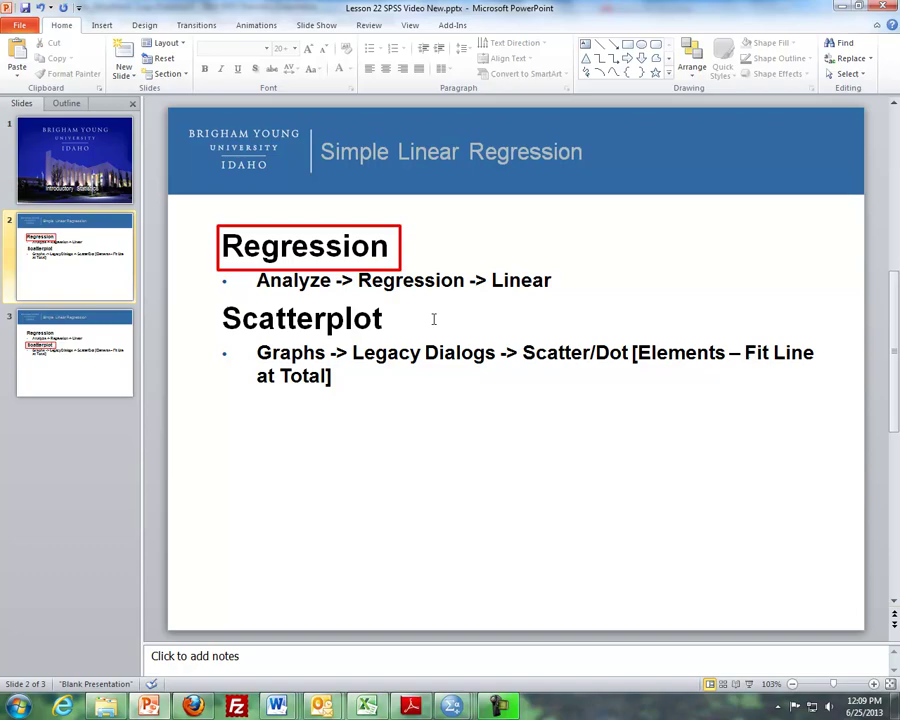
key("alt+Tab")
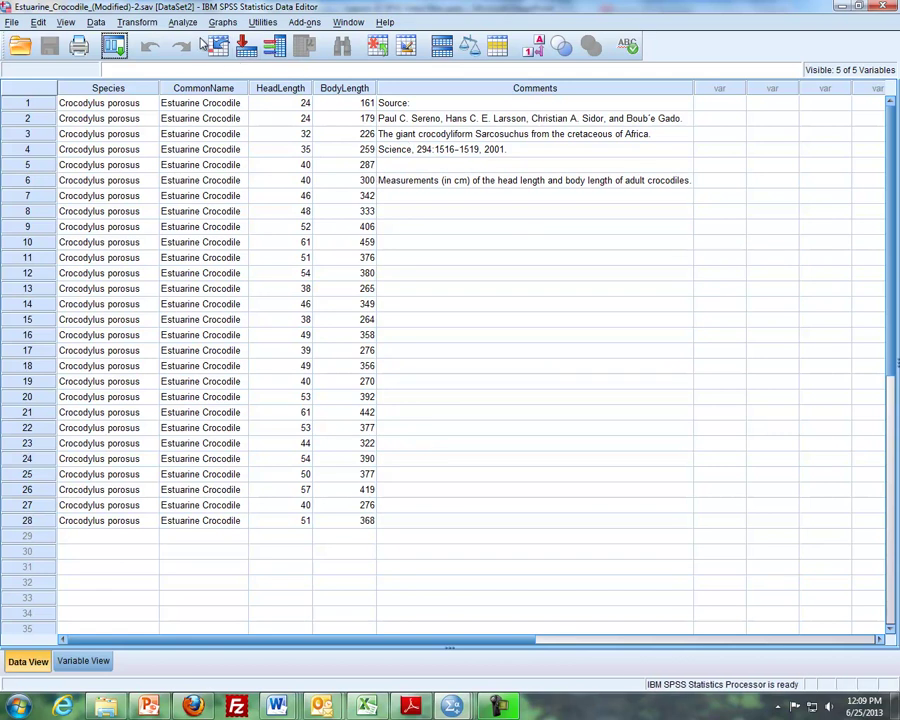
Start a linear regression with BodyLength as dependent and HeadLength as independent variable
left_click(182, 22)
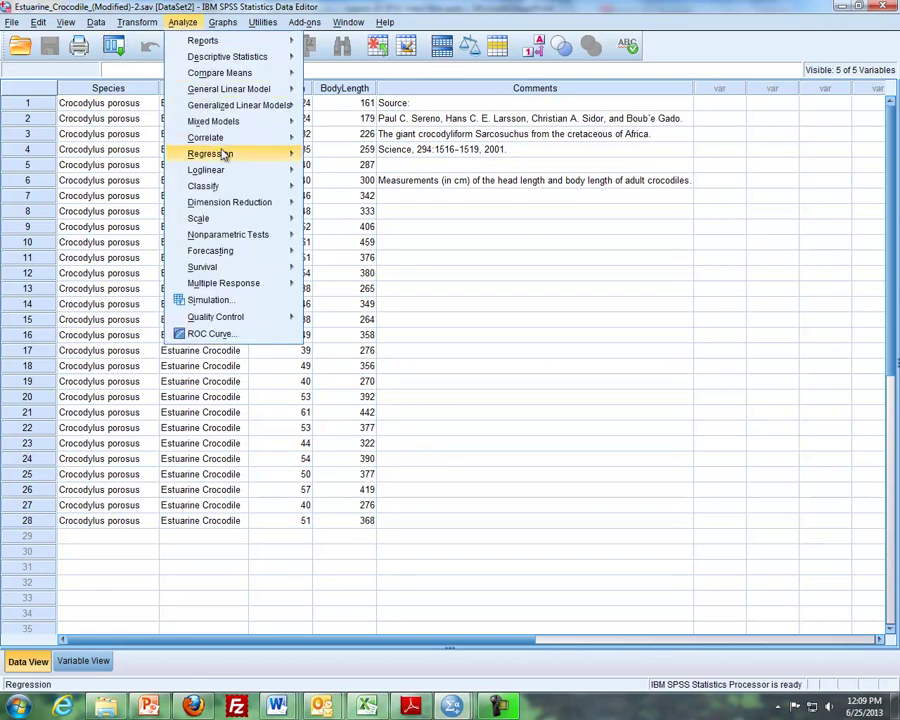
mouse_move(226, 154)
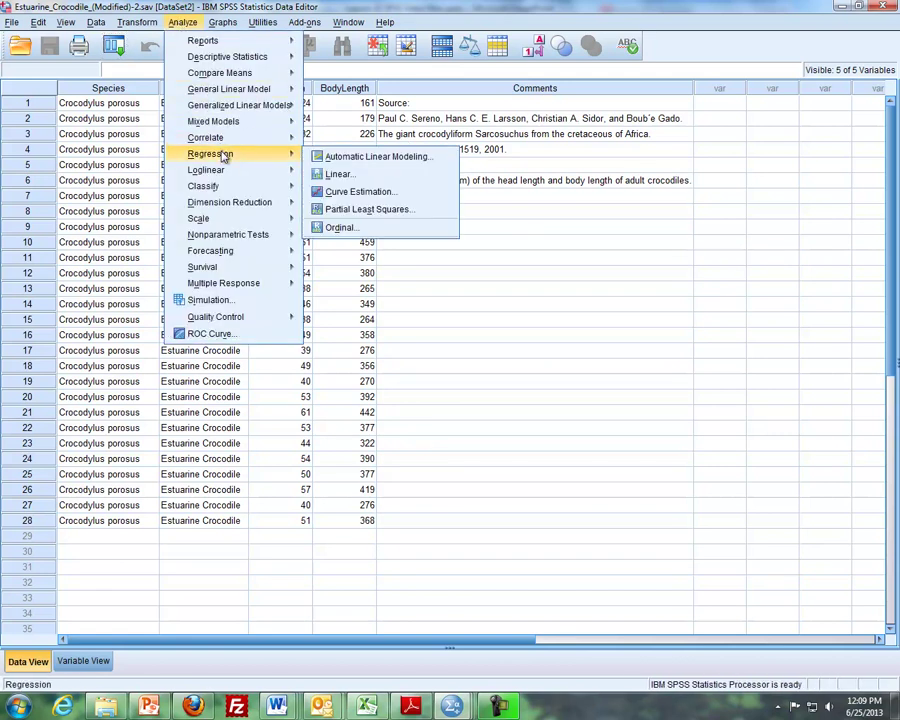
left_click(340, 176)
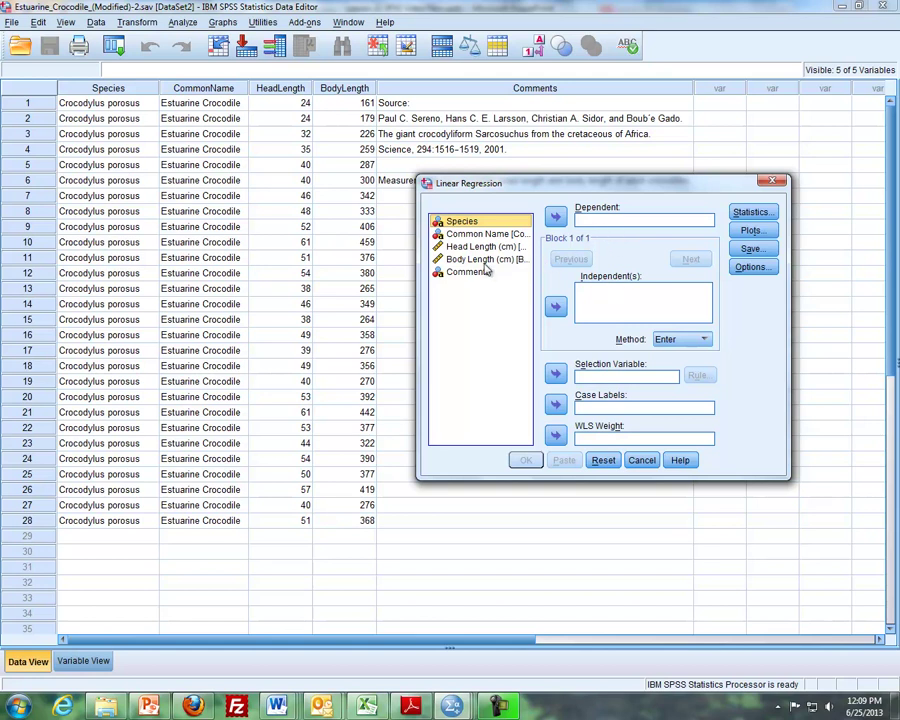
left_click_drag(483, 262, 585, 226)
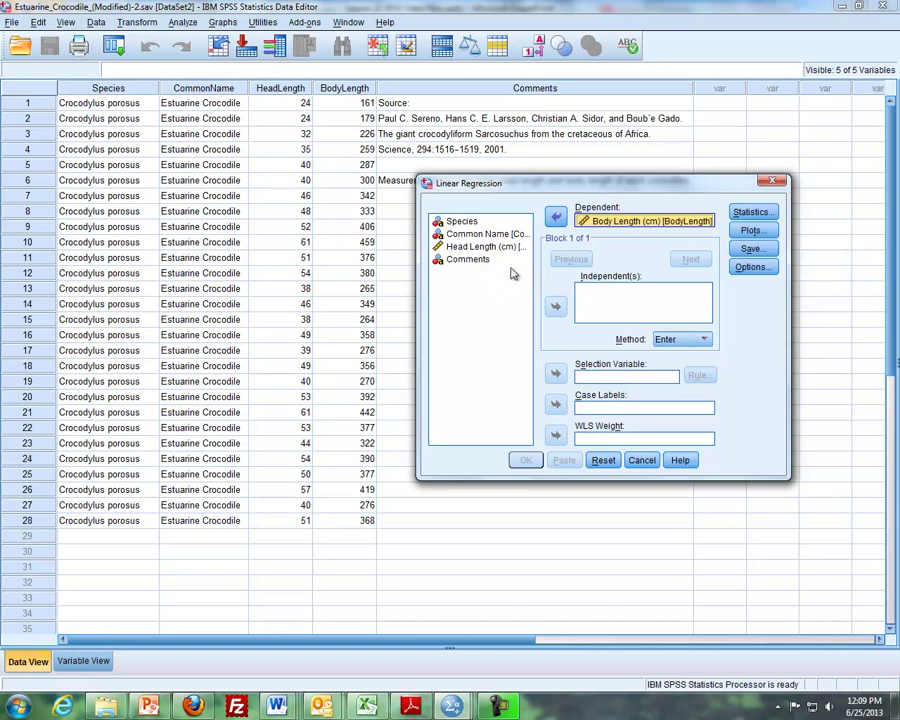
left_click_drag(494, 247, 580, 304)
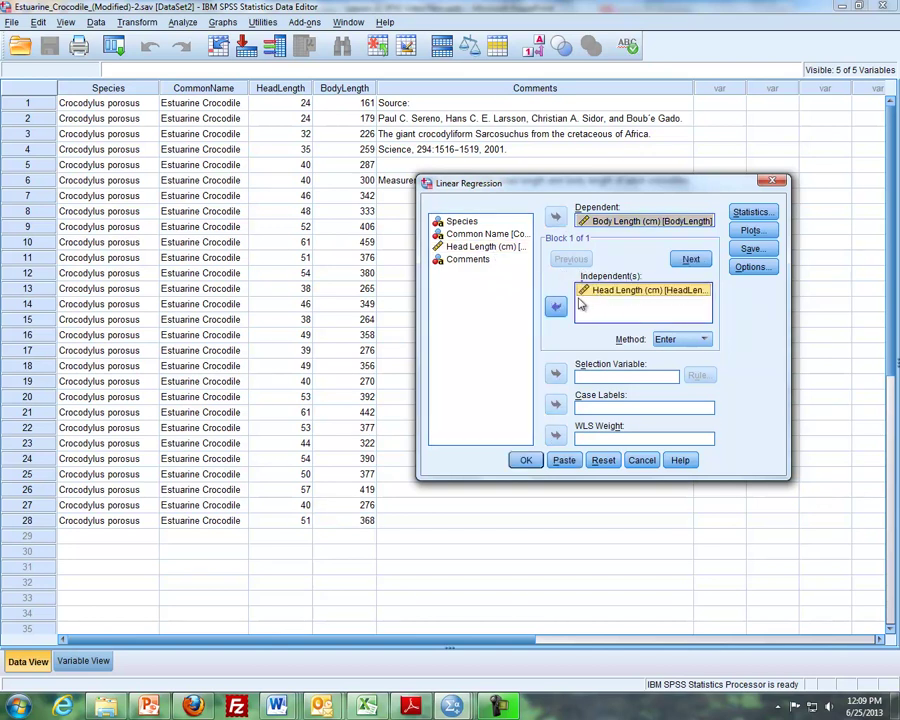
Run the regression (R Square .980, slope 7.660) and go back to the crocodile data
left_click(527, 461)
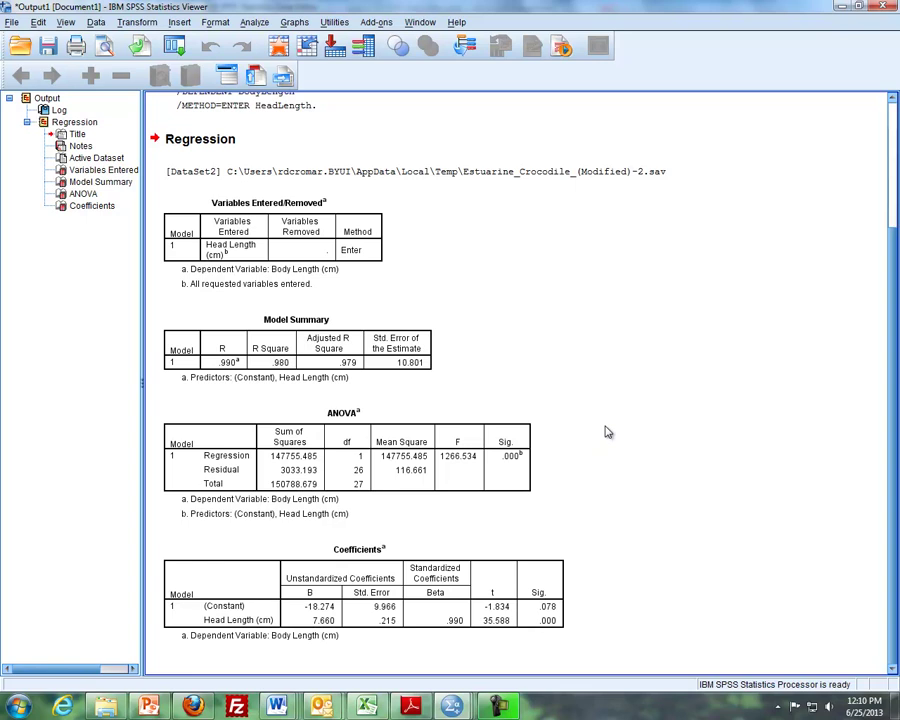
key("alt+Tab")
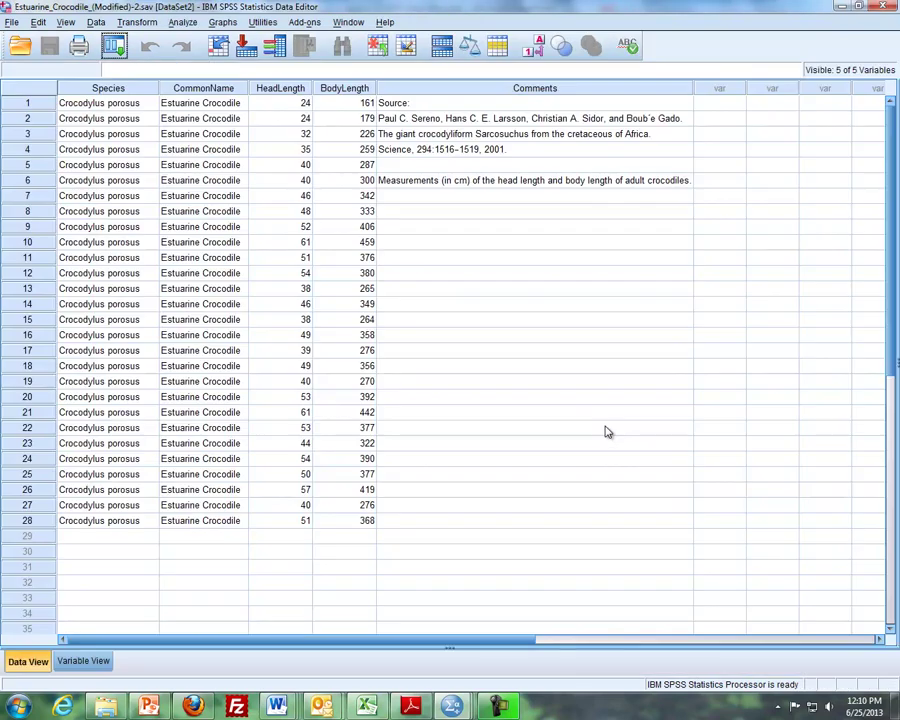
Enter a HeadLength of 60 in row 29, leaving its BodyLength blank
left_click(302, 537)
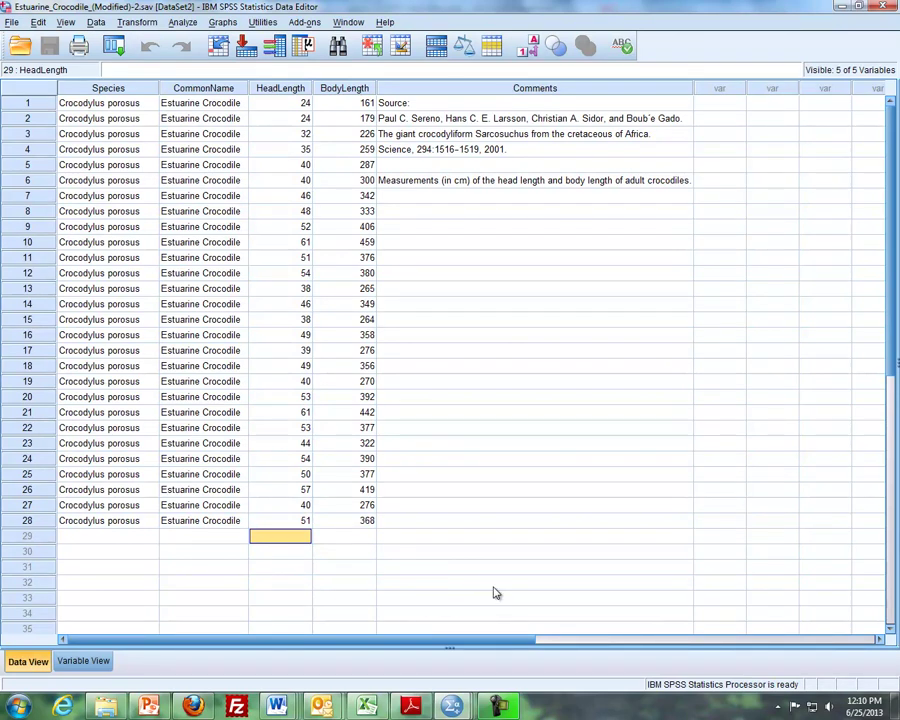
type("60")
key("Return")
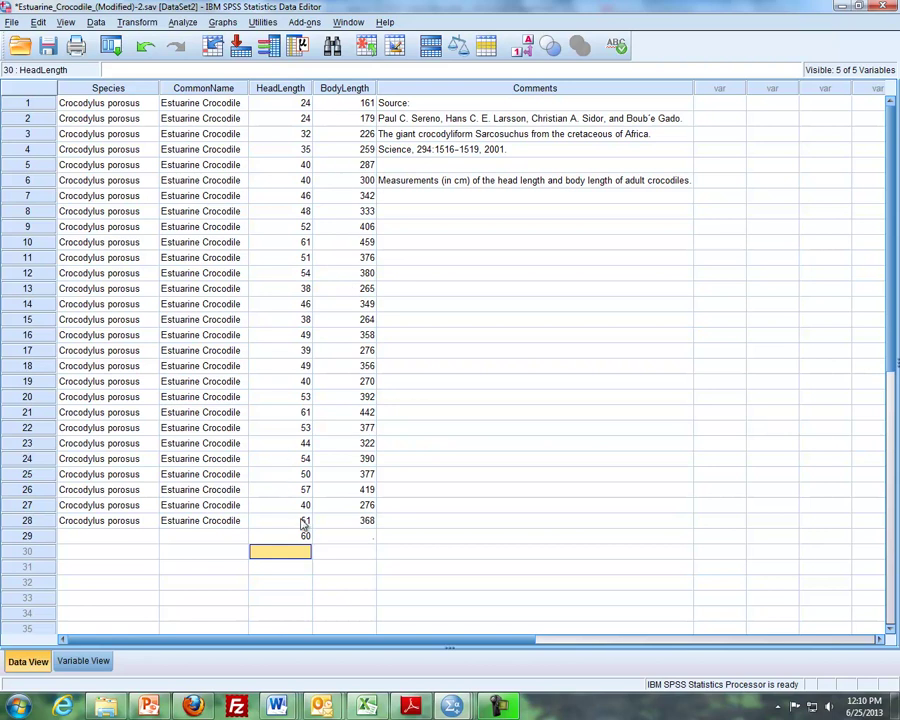
Rerun the linear regression, saving unstandardized predicted values as a new column
left_click(182, 22)
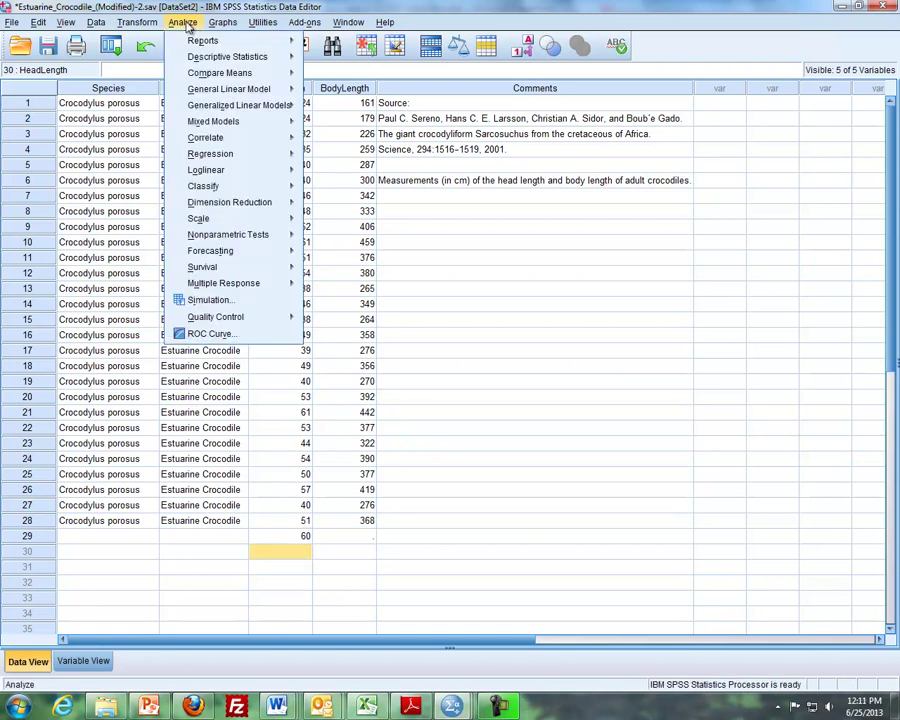
mouse_move(229, 157)
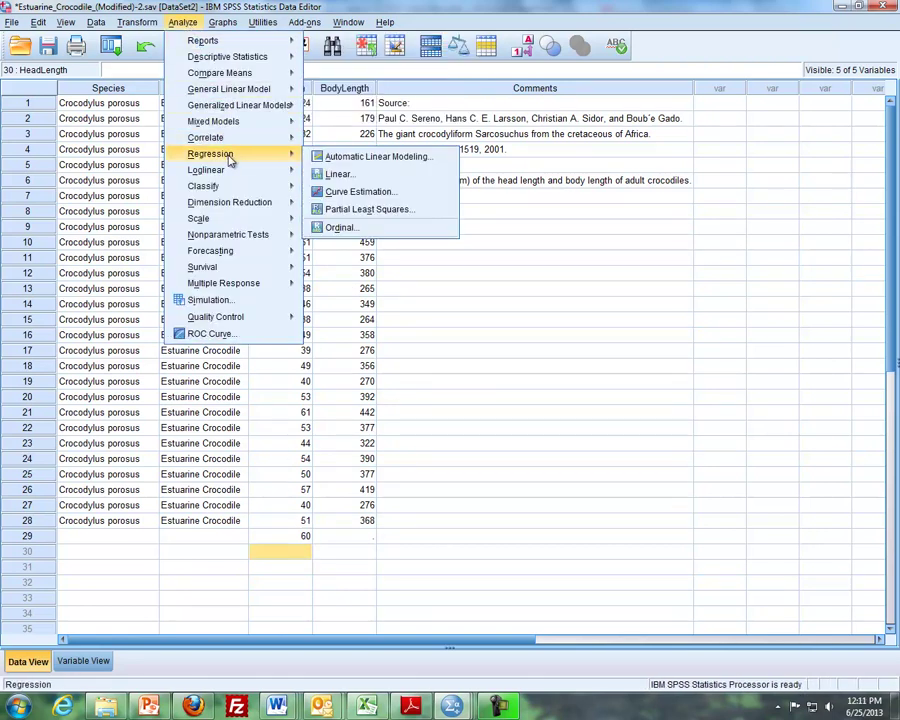
left_click(328, 174)
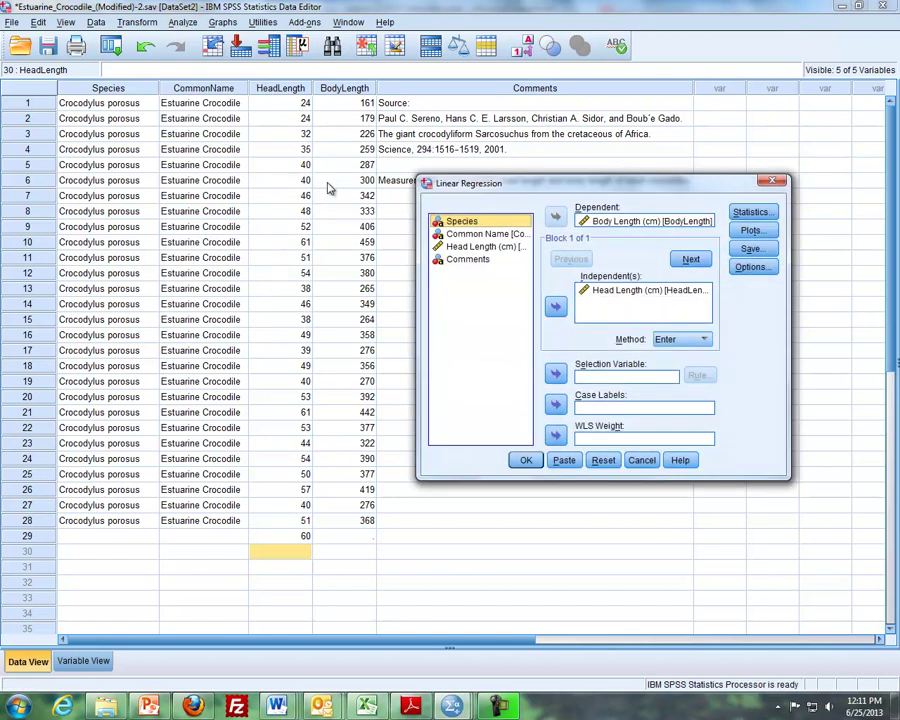
left_click(751, 249)
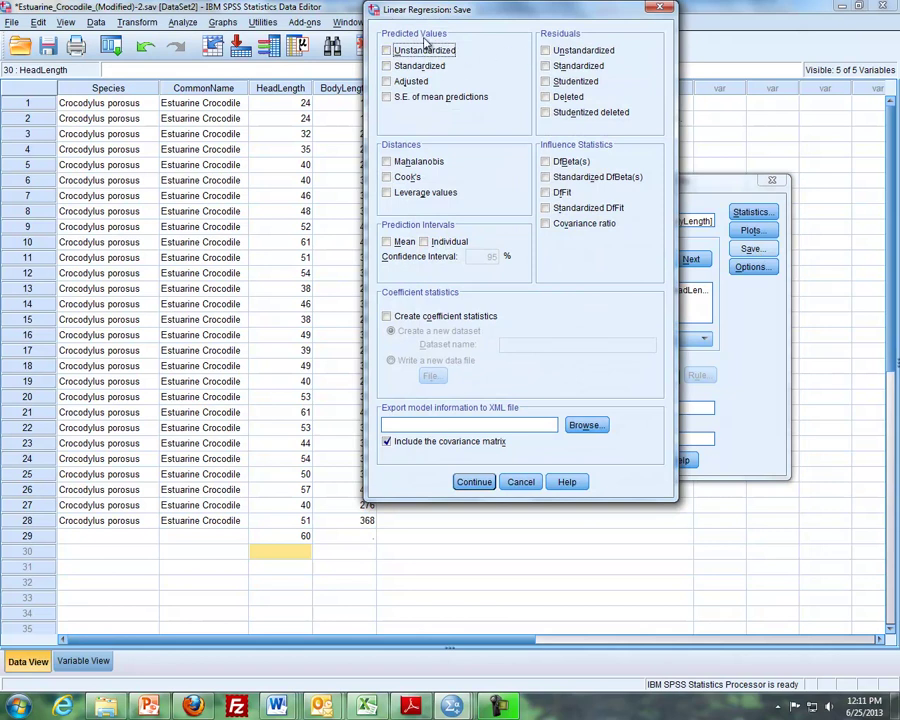
left_click(387, 50)
left_click(478, 483)
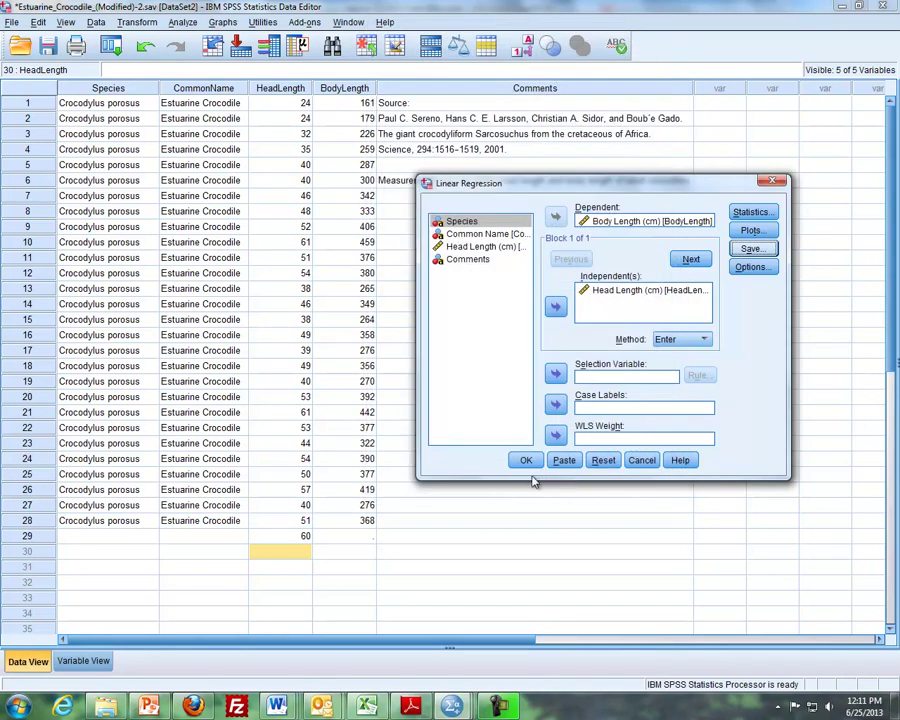
left_click(526, 461)
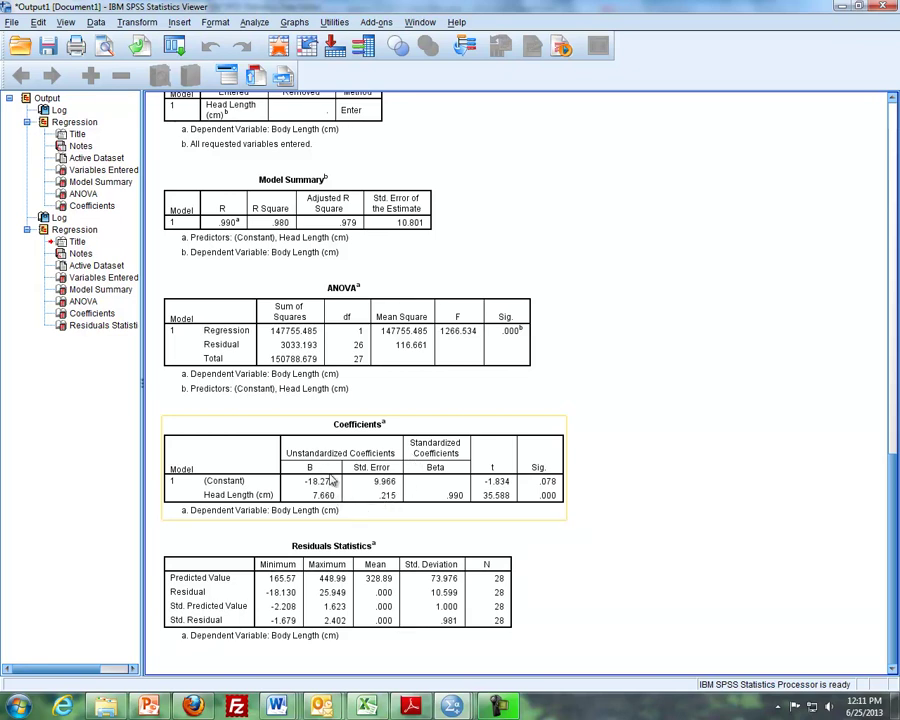
Switch to the Data Editor to see the new PRE_1 column (441.33225 for row 29)
key("alt+Tab")
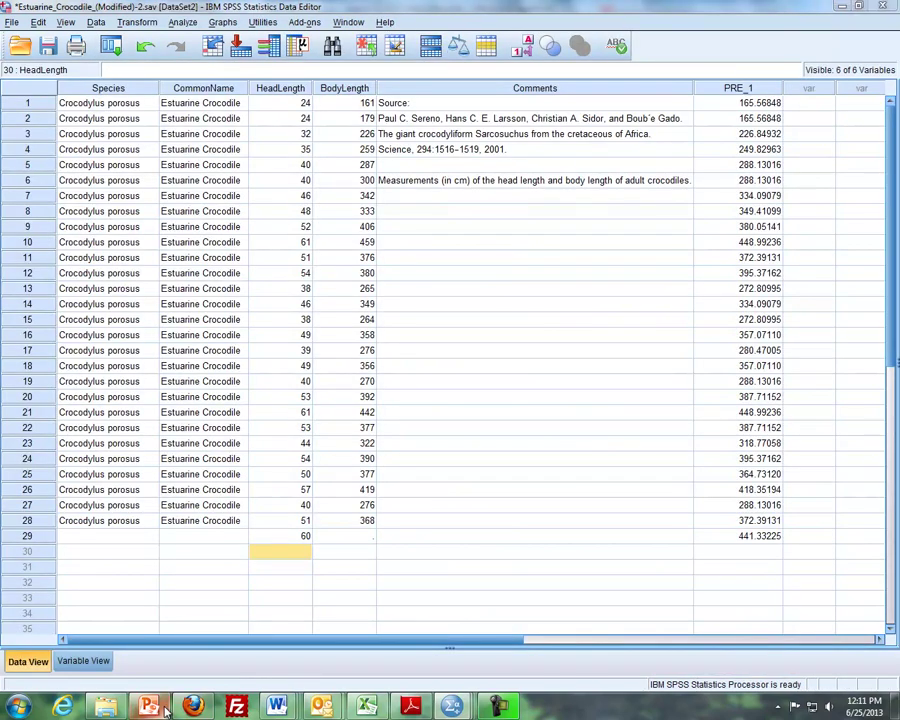
left_click(167, 710)
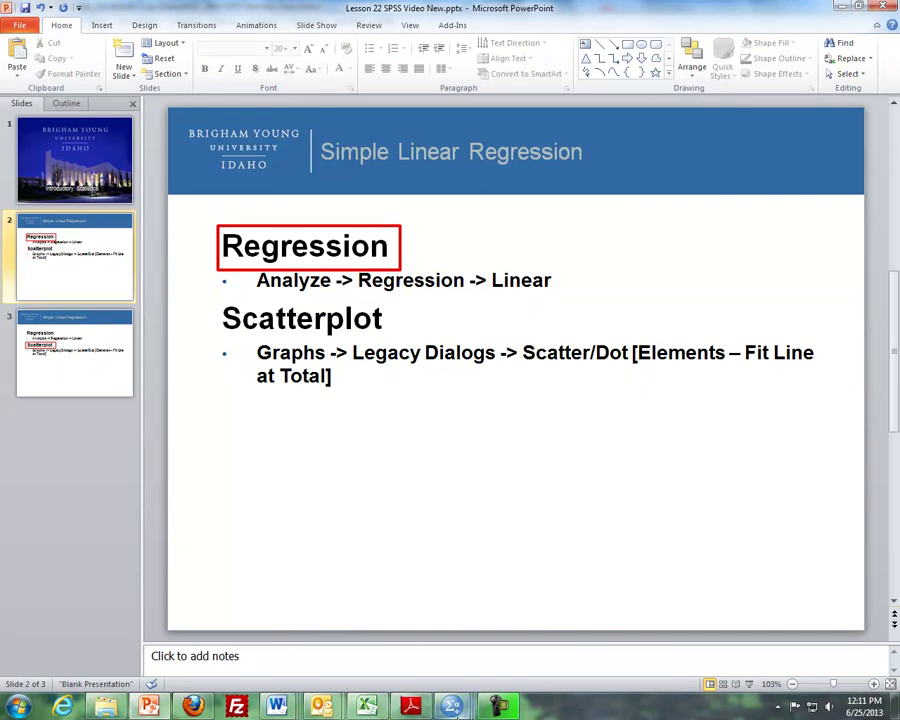
mouse_move(452, 707)
left_click(445, 642)
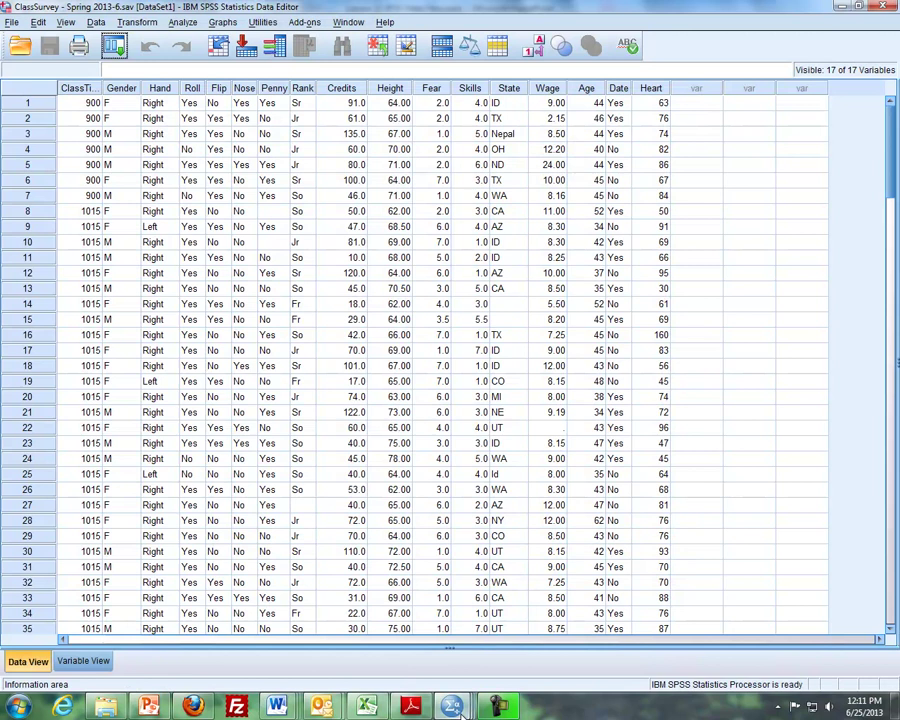
left_click(560, 580)
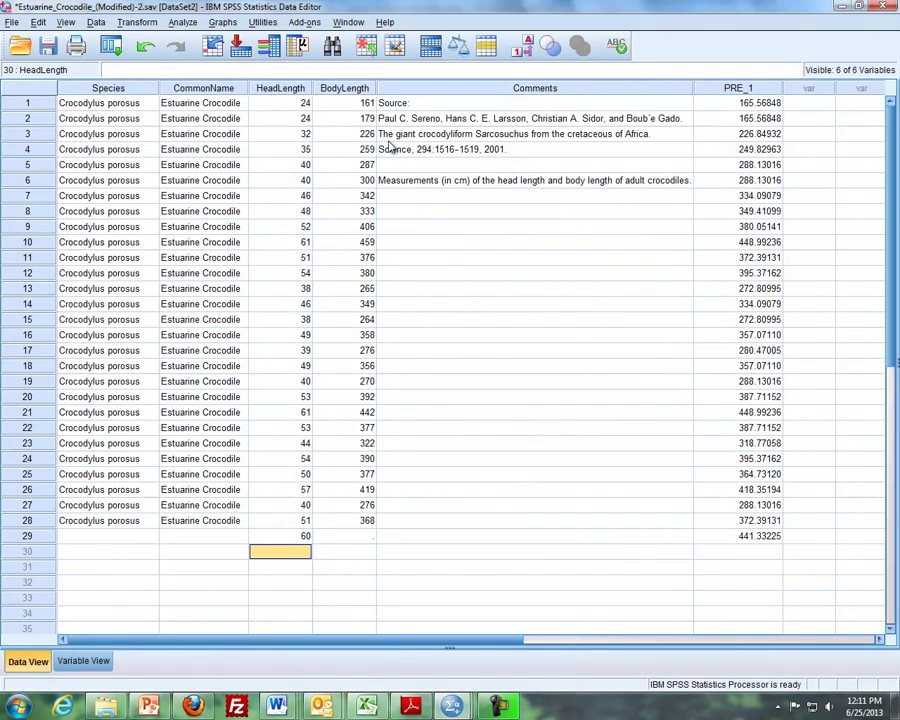
Create a Simple Scatter plot with BodyLength on the Y axis and HeadLength on the X axis
left_click(222, 22)
mouse_move(290, 76)
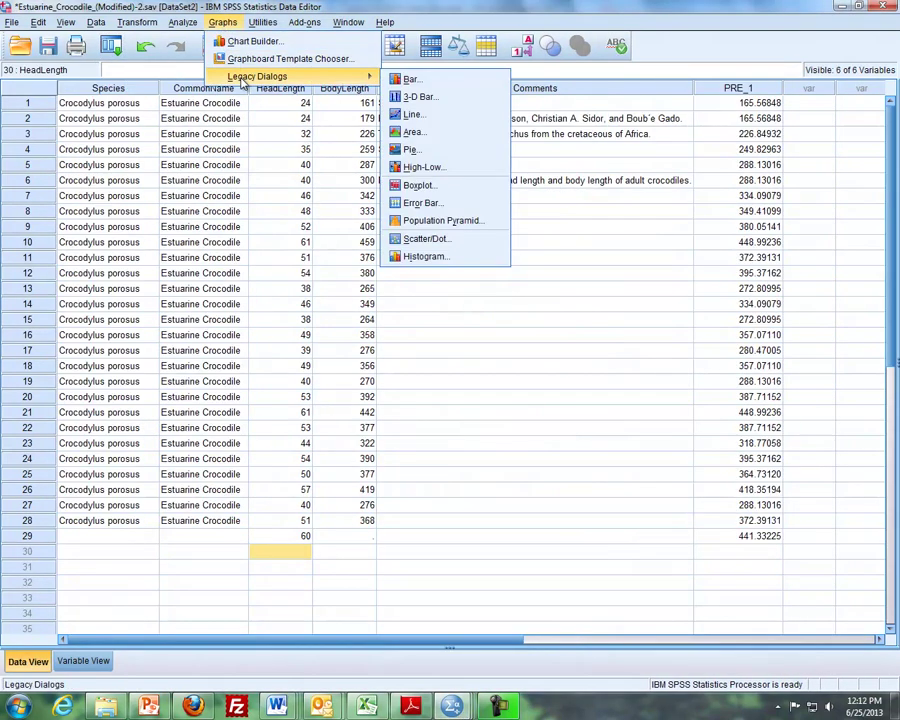
left_click(432, 240)
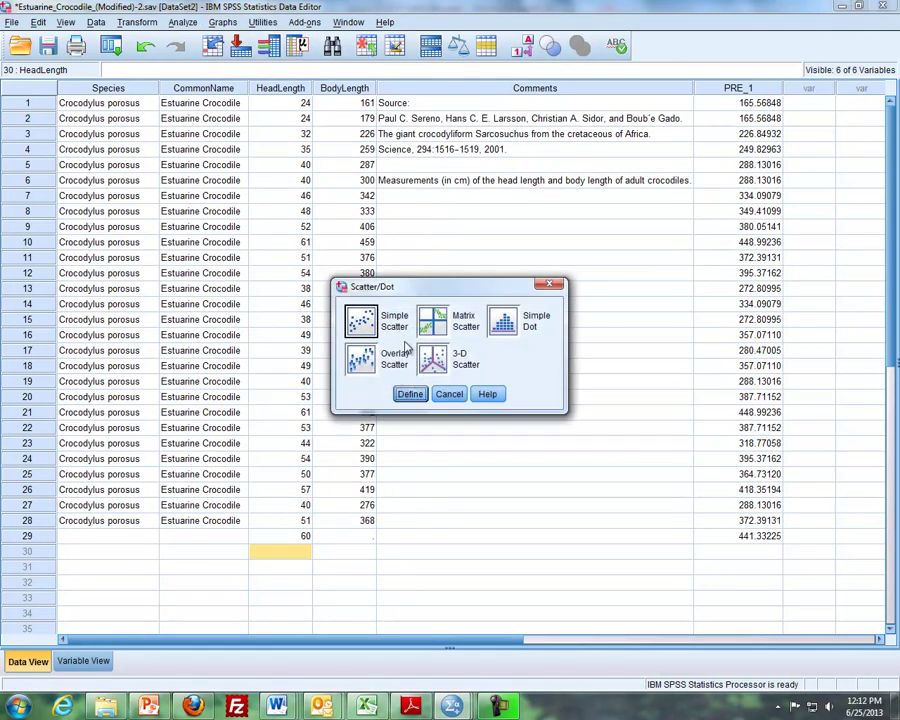
left_click(410, 396)
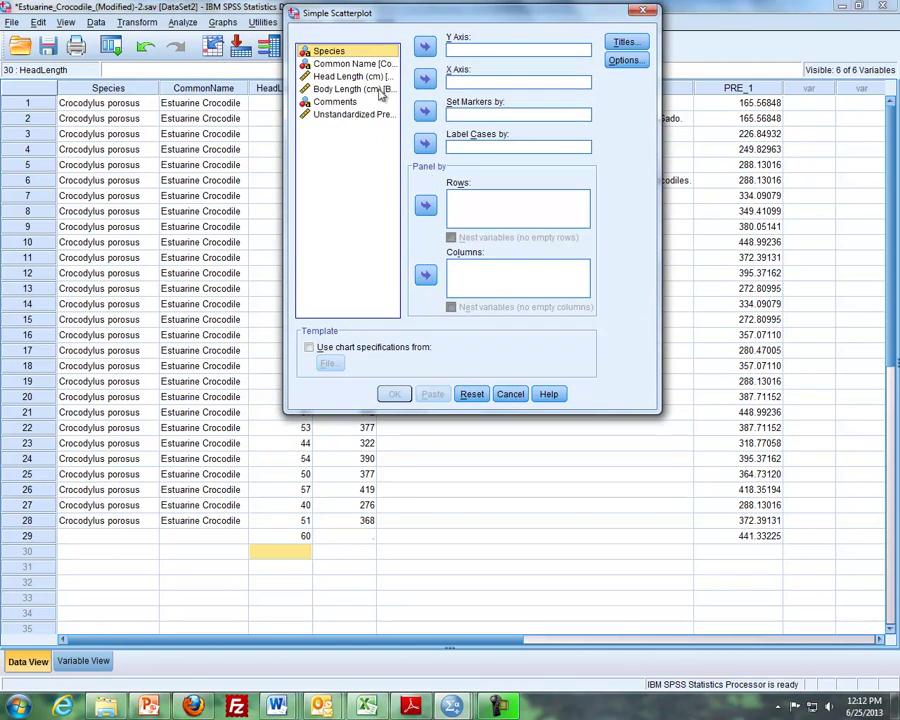
left_click_drag(379, 91, 456, 55)
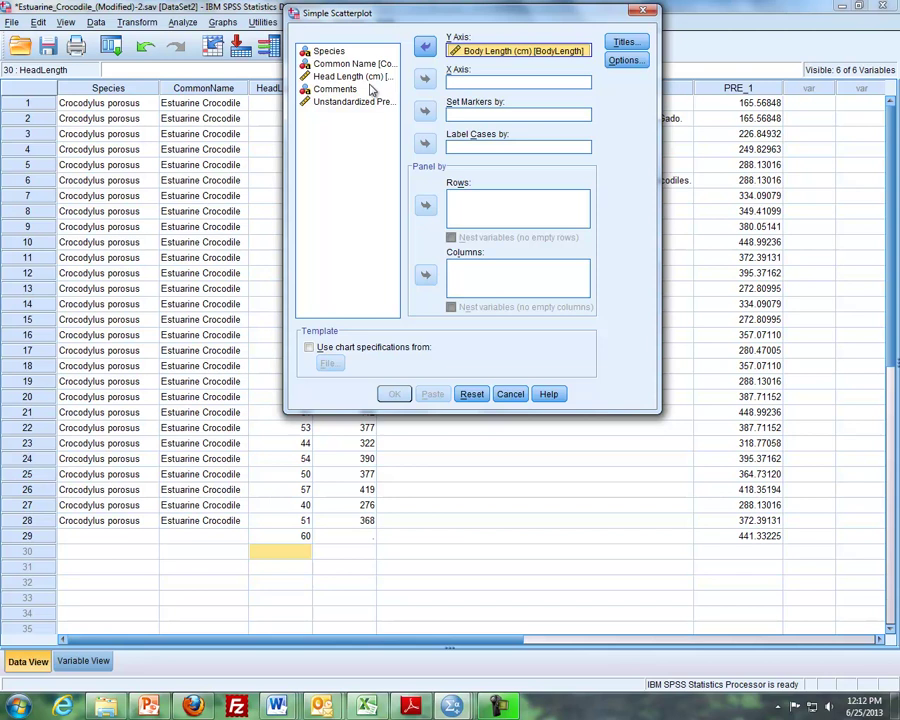
left_click_drag(350, 76, 466, 86)
left_click(394, 395)
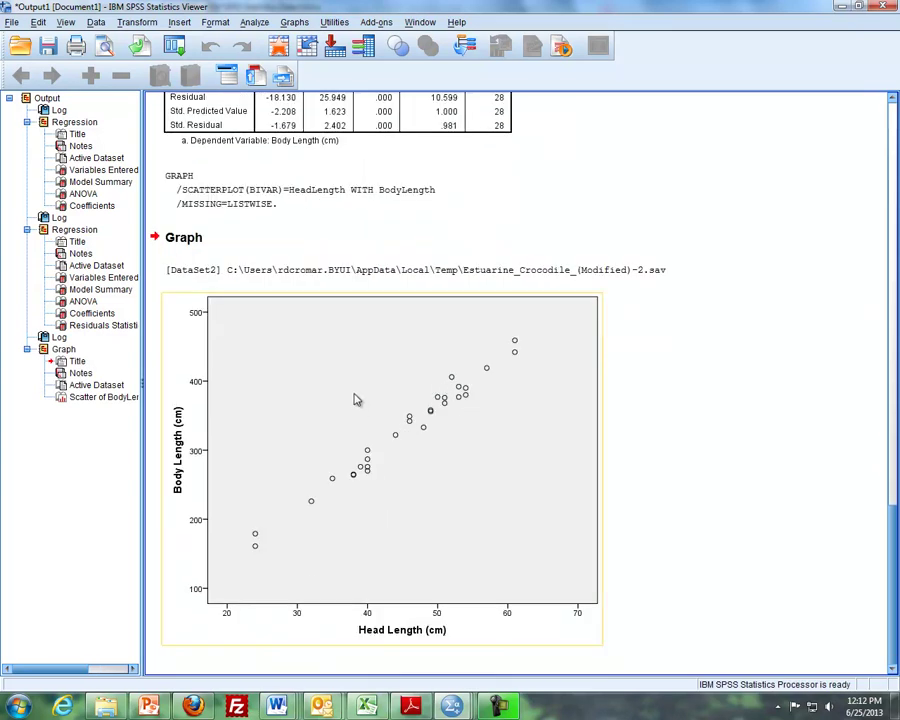
In the Chart Editor, add a linear Fit Line at Total (y=-18.27+7.66*x, R² 0.980)
double_click(364, 407)
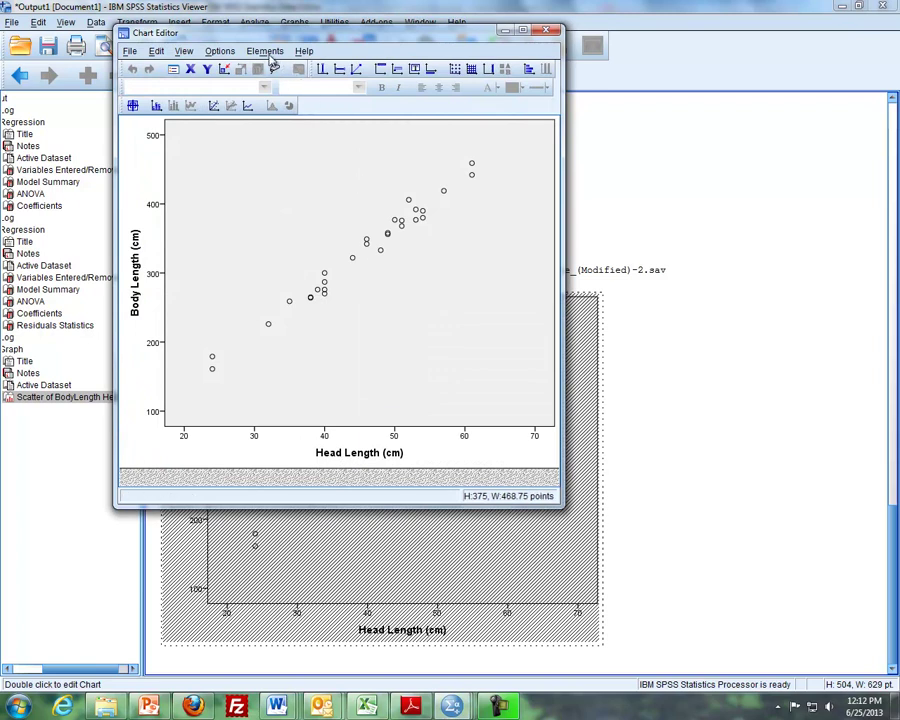
left_click(266, 53)
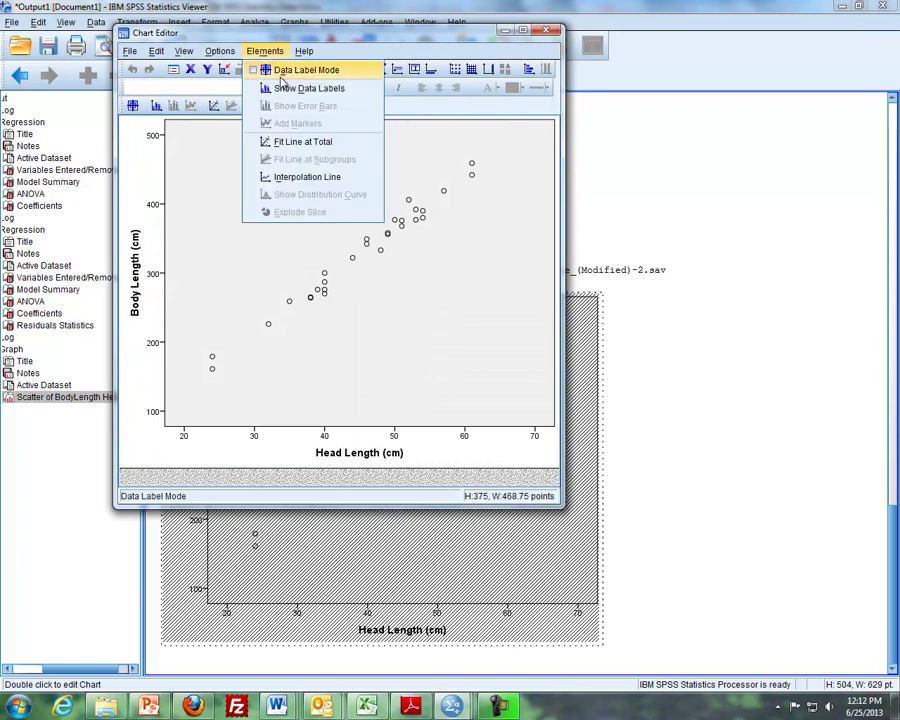
left_click(294, 144)
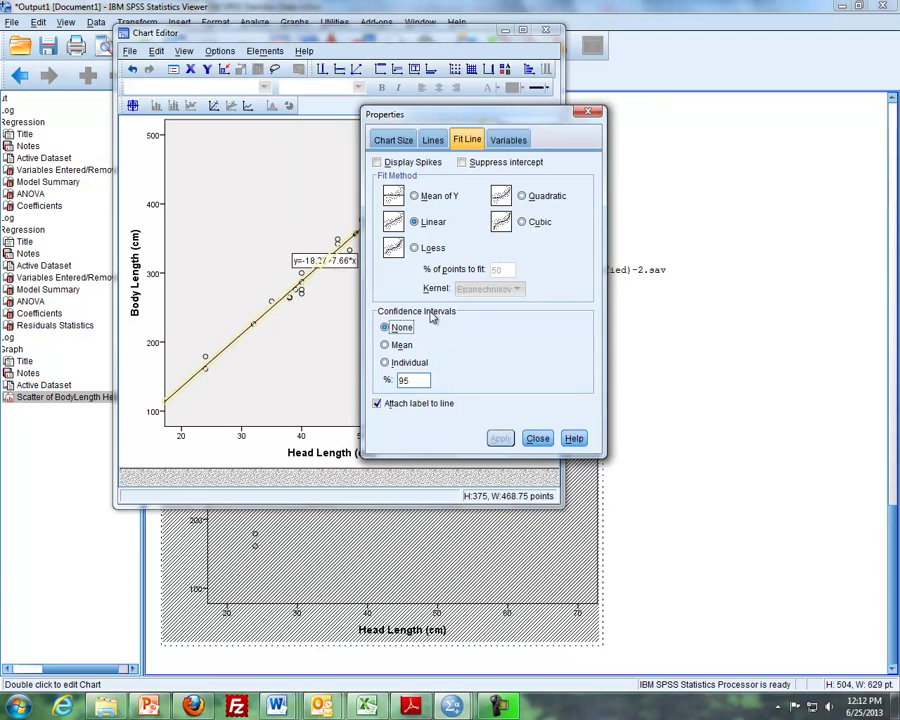
left_click(588, 113)
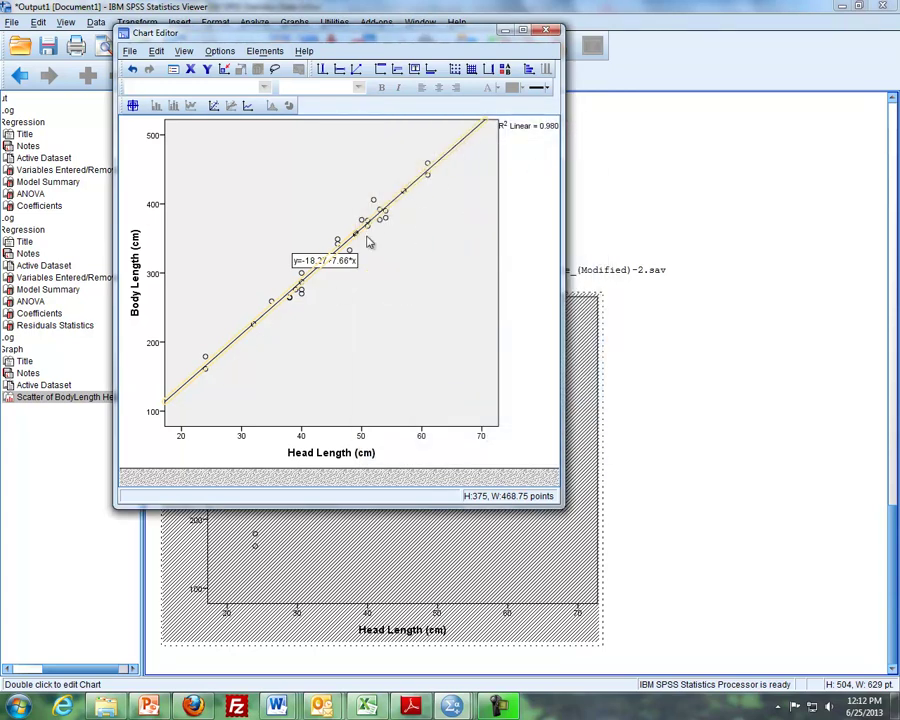
left_click(360, 243)
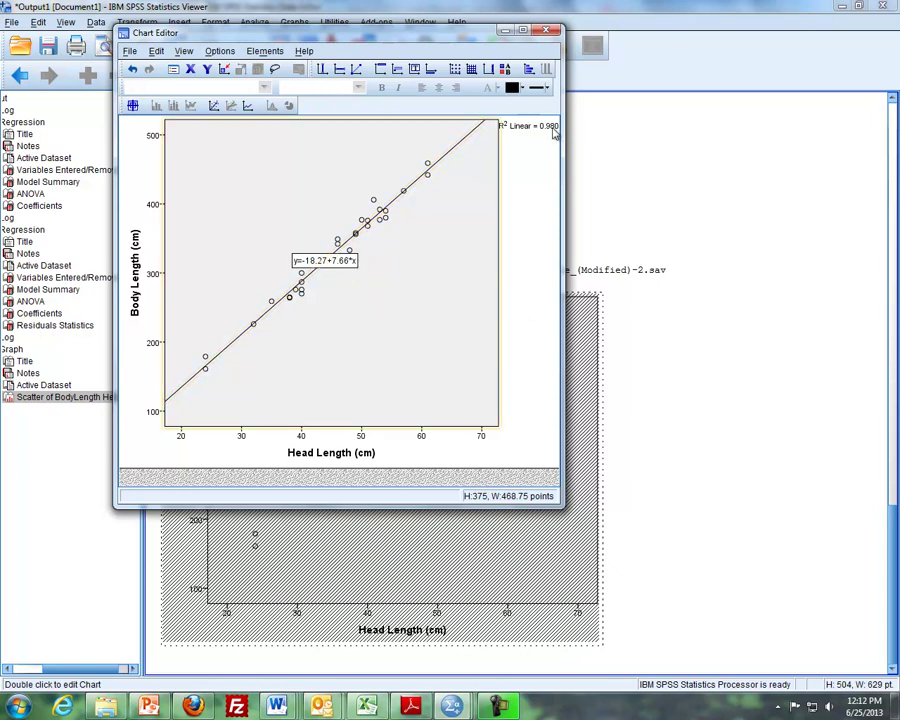
Close the Chart Editor to show the fitted scatterplot in the Output Viewer
left_click(548, 31)
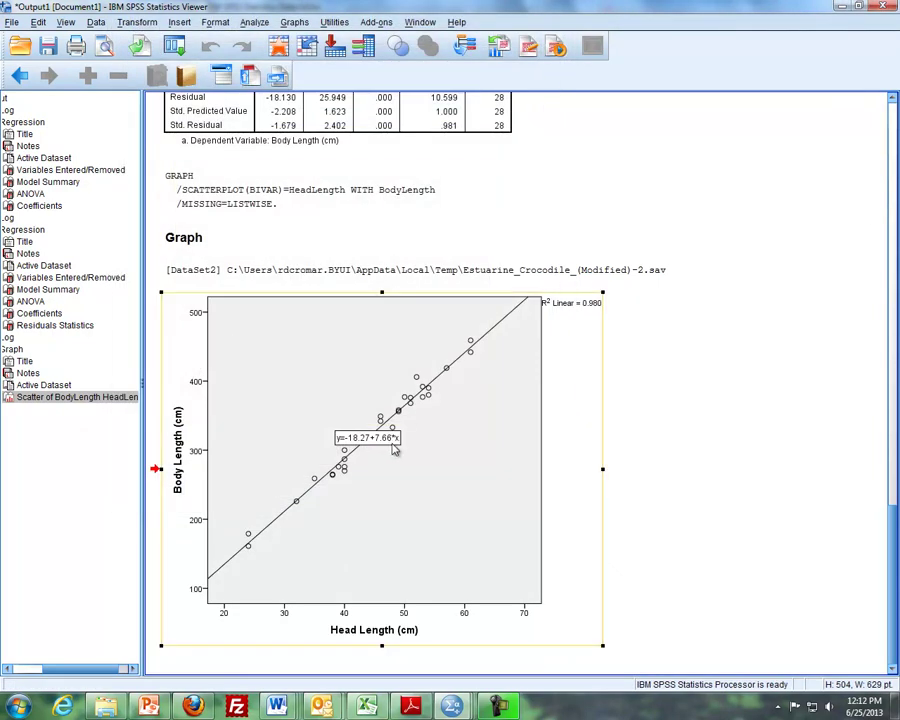